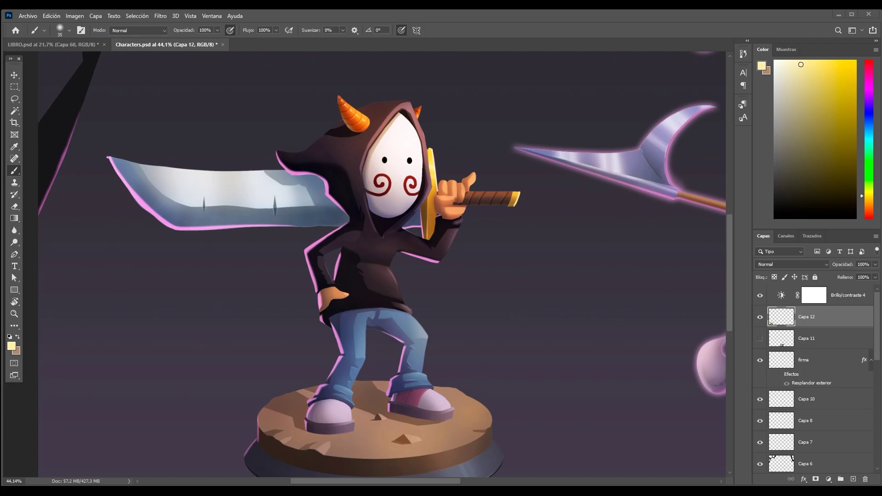
Zoom out to the whole Ghost Hunter artwork, then back in on the hooded character
key("z")
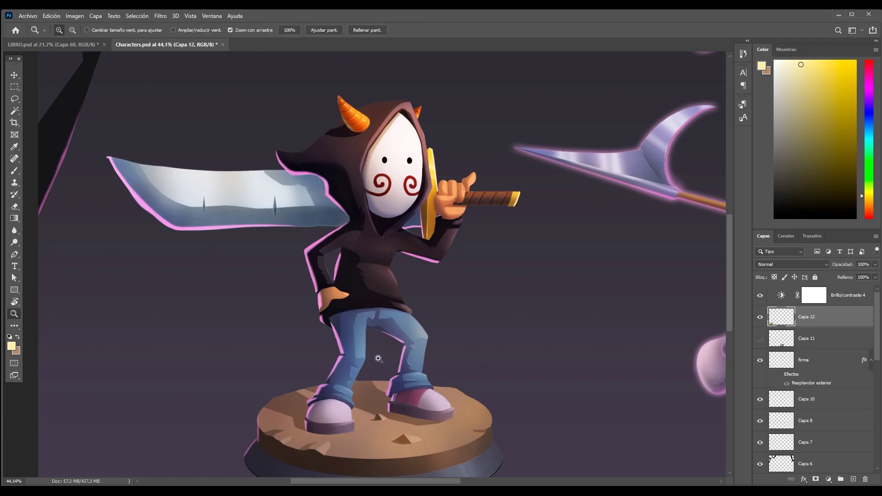
left_click_drag(385, 363, 349, 344)
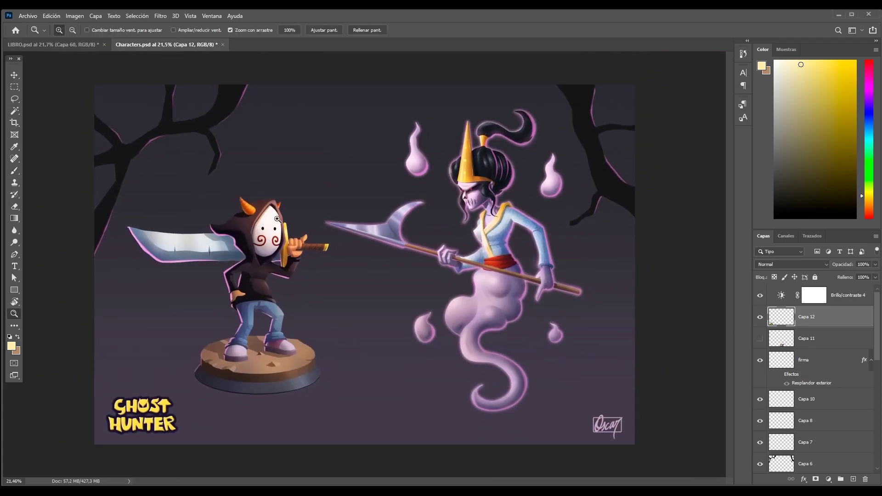
left_click_drag(275, 203, 303, 217)
key("b")
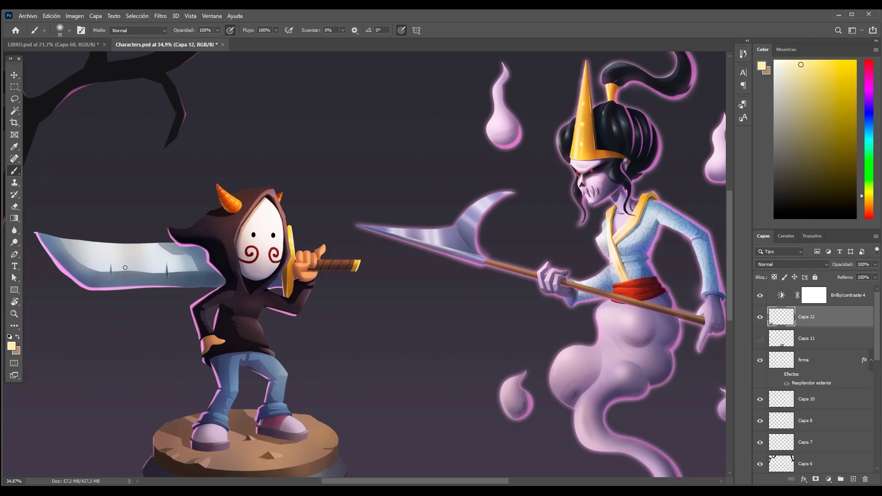
Look over the Image Size dialog and close it without changes
left_click(75, 15)
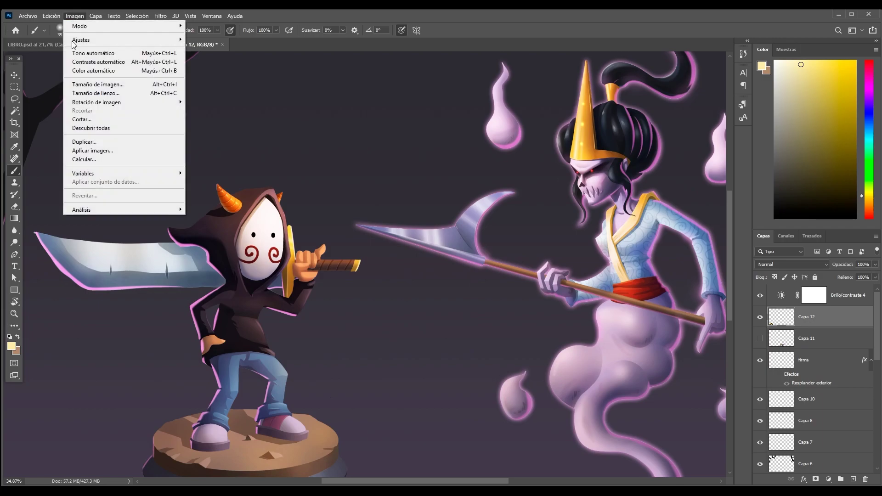
left_click(108, 85)
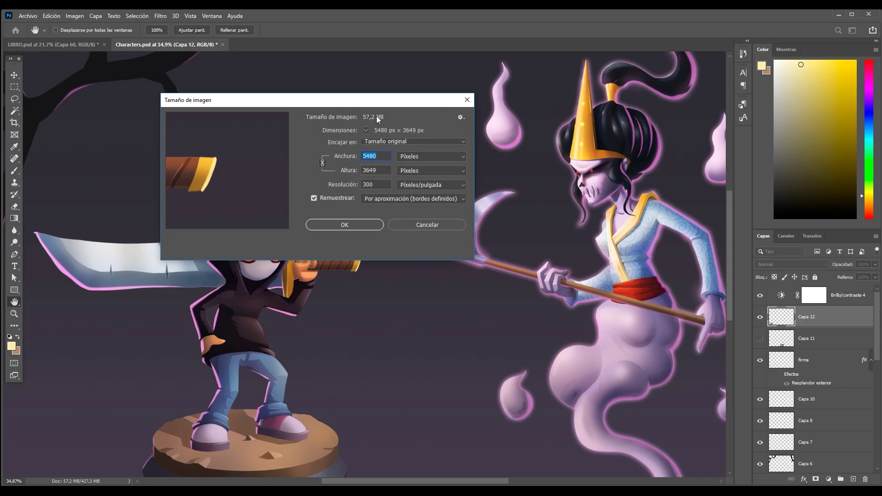
mouse_move(398, 106)
left_mouse_down()
mouse_move(427, 115)
mouse_move(649, 65)
left_mouse_up()
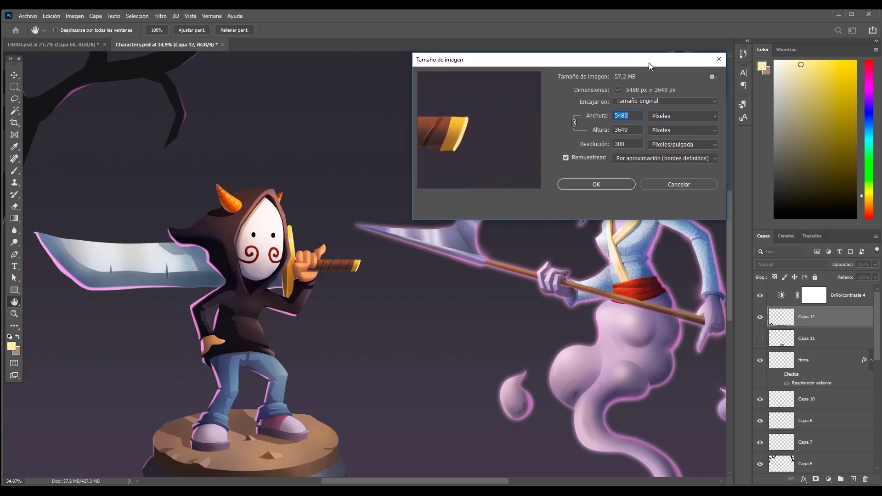
left_click(608, 183)
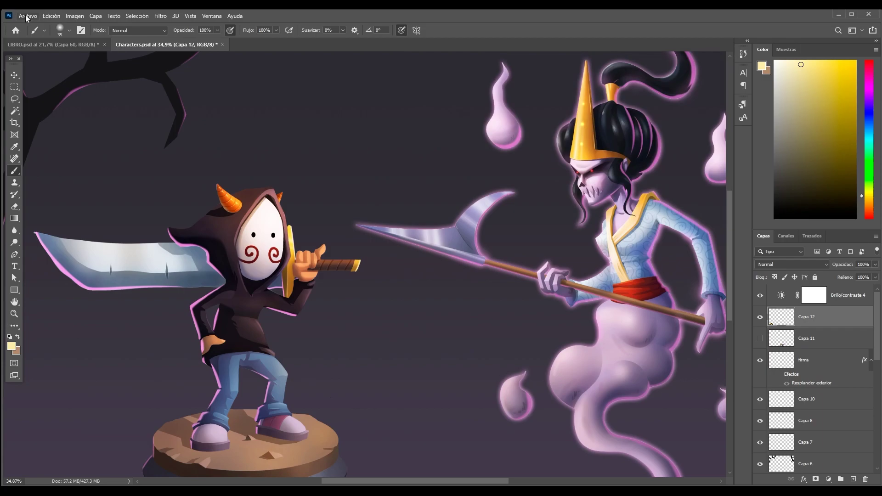
Open Edición > Preferencias > Generales and move the dialog further into view
left_click(54, 16)
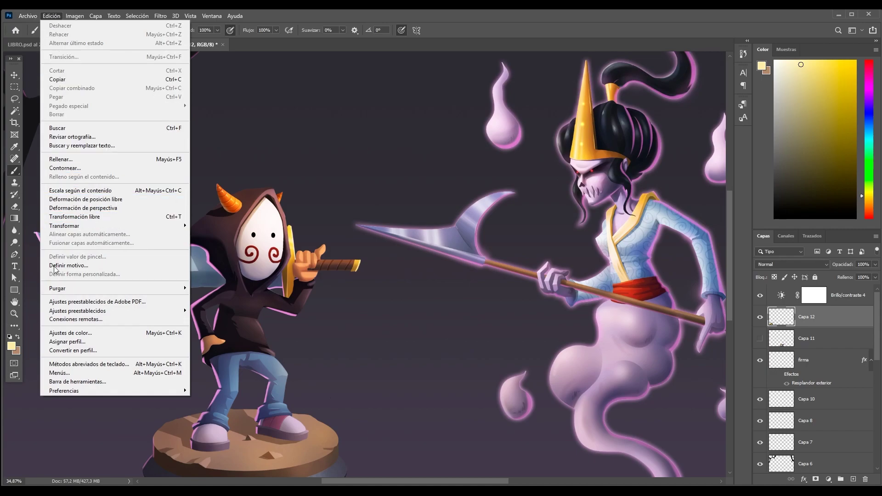
mouse_move(65, 390)
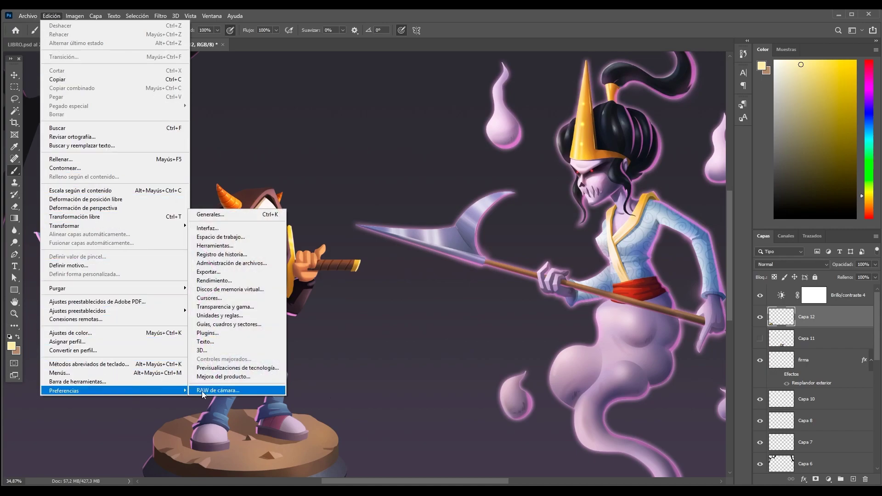
left_click(232, 215)
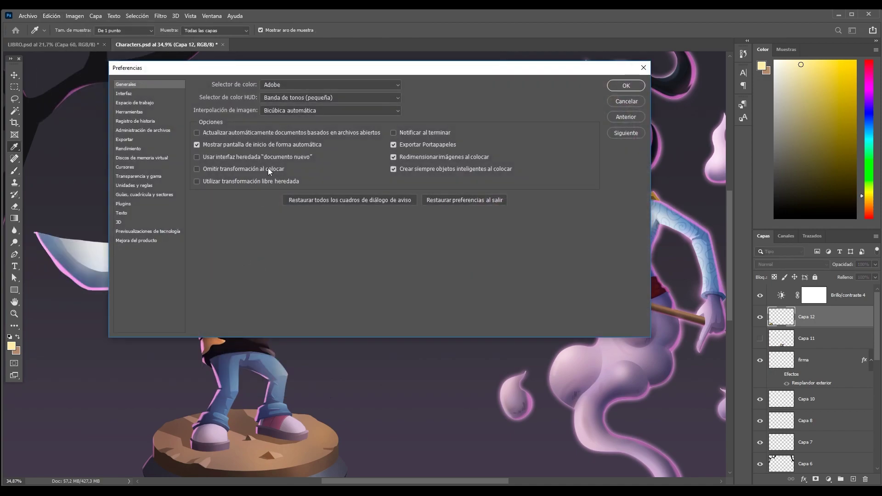
left_click_drag(476, 74, 528, 123)
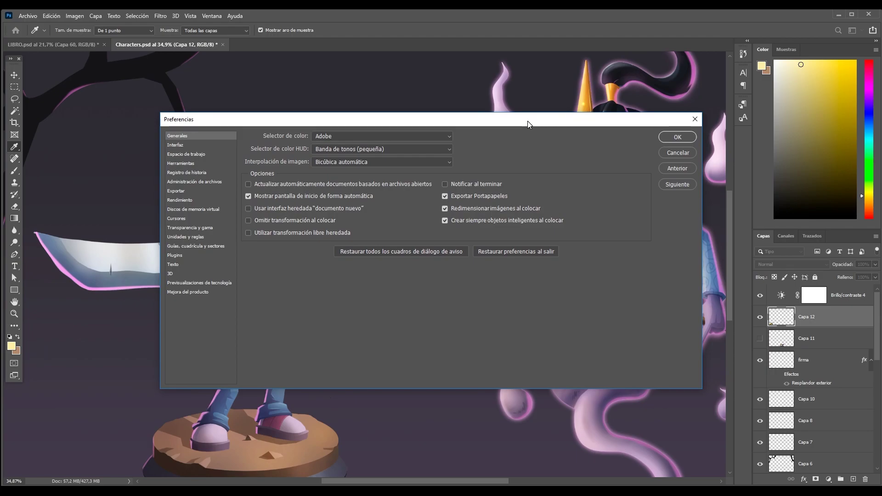
Switch the Preferencias dialog to the Rendimiento (Performance) page
left_click(180, 200)
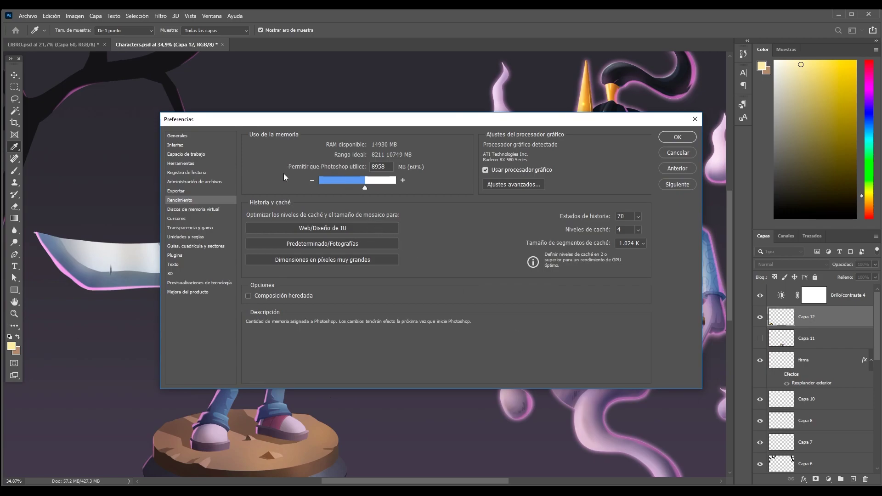
mouse_move(370, 181)
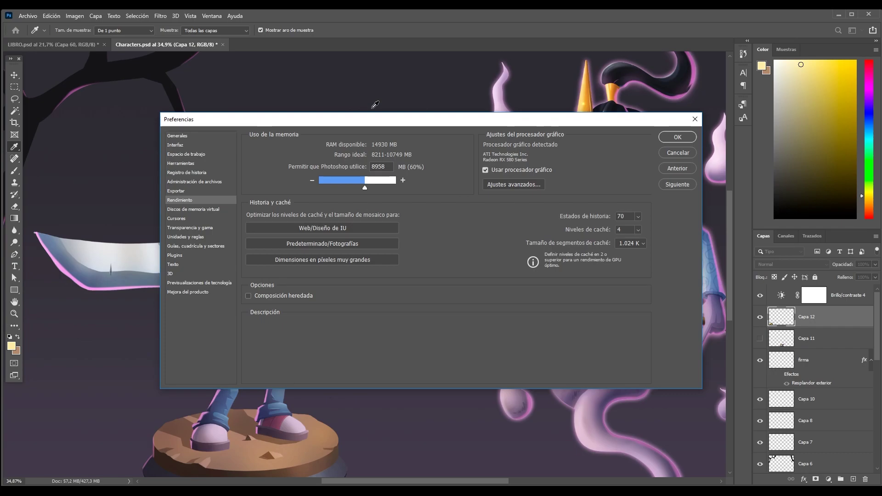
mouse_move(352, 154)
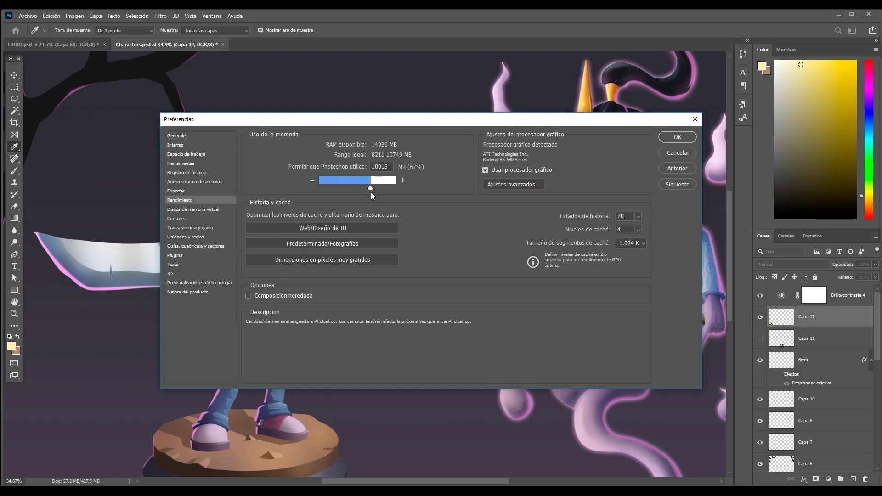
Set the 'Permitir que Photoshop utilice' memory slider to 10460 MB (70%)
left_click_drag(372, 193, 373, 193)
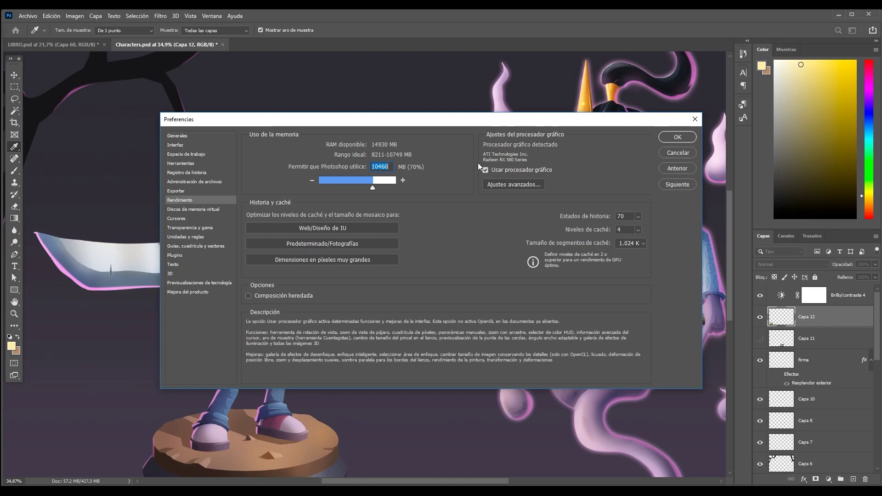
mouse_move(472, 119)
left_mouse_down()
mouse_move(460, 83)
mouse_move(451, 105)
left_mouse_up()
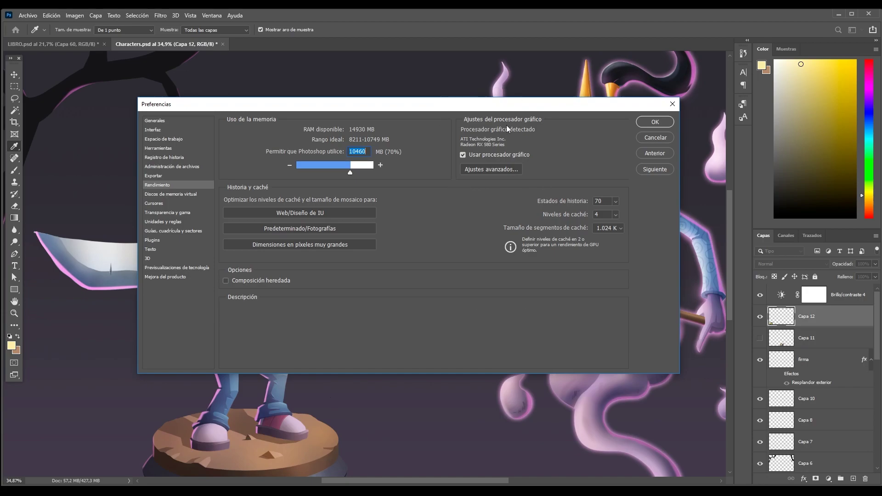
mouse_move(533, 109)
left_mouse_down()
mouse_move(514, 121)
mouse_move(526, 112)
left_mouse_up()
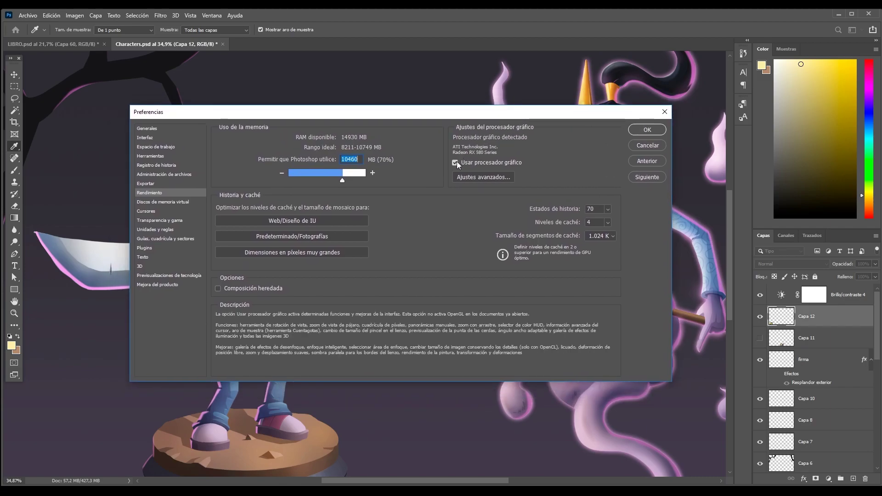
left_click(478, 179)
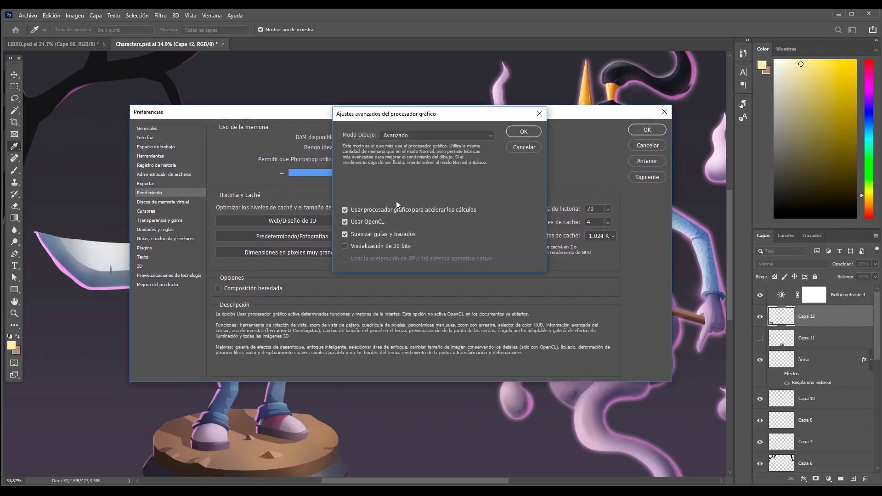
left_click_drag(436, 116, 543, 77)
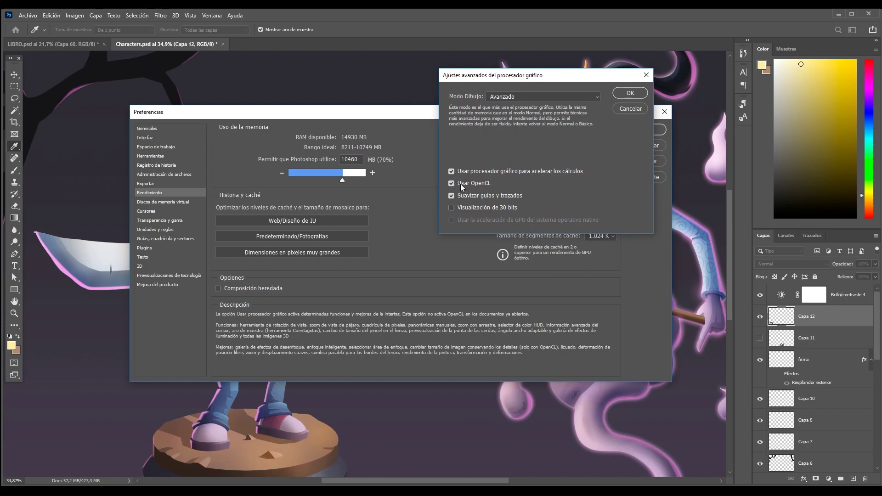
left_click(630, 93)
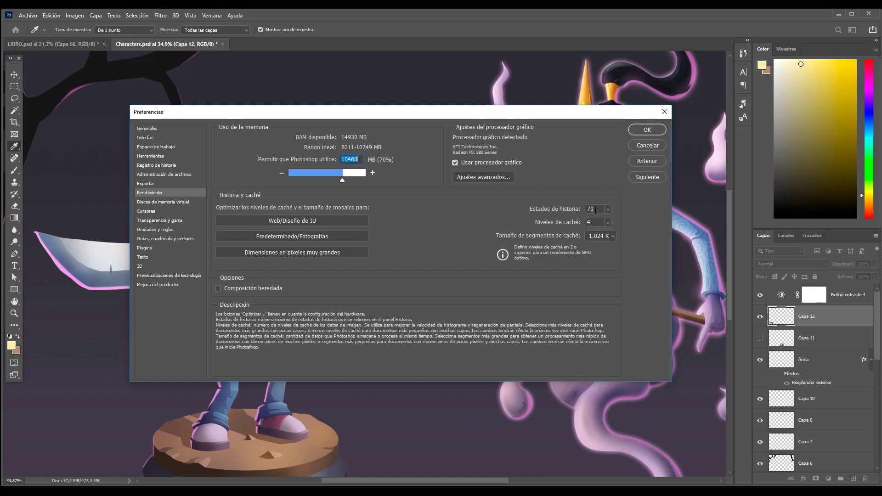
Enter 50 as the Estados de historia (history states) value
double_click(593, 209)
type("5")
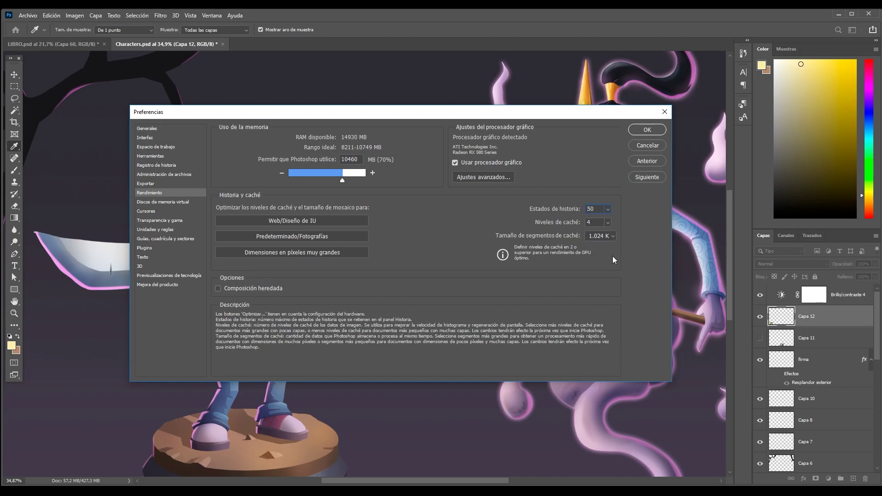
key("ctrl+a")
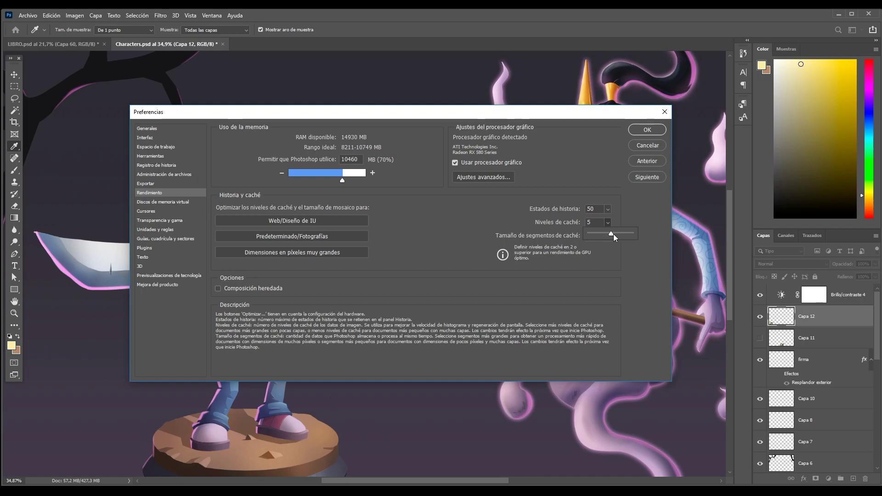
left_click(613, 233)
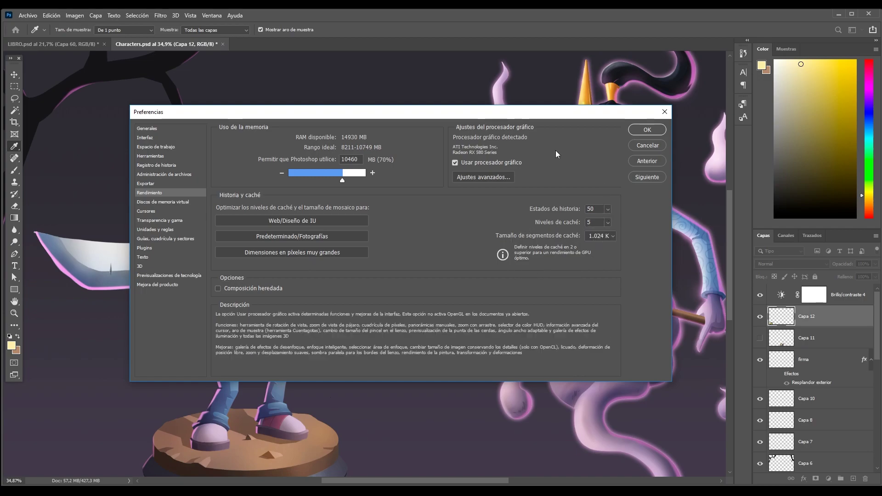
left_click(613, 236)
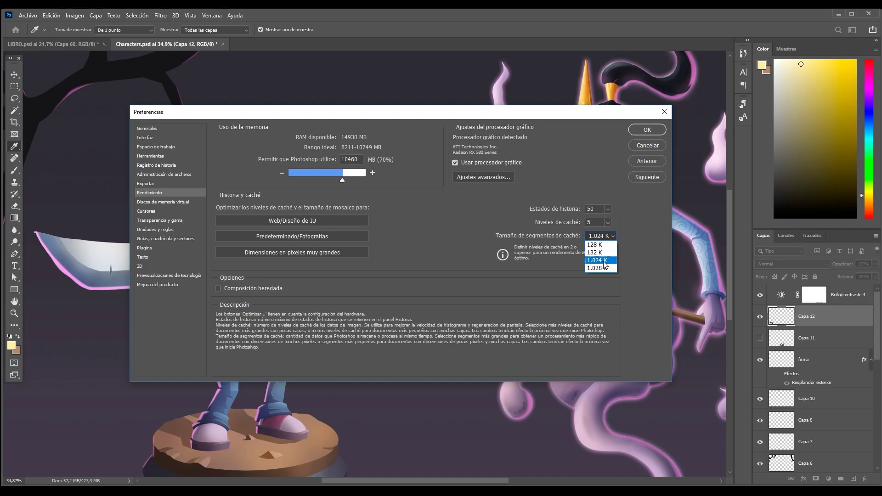
mouse_move(596, 208)
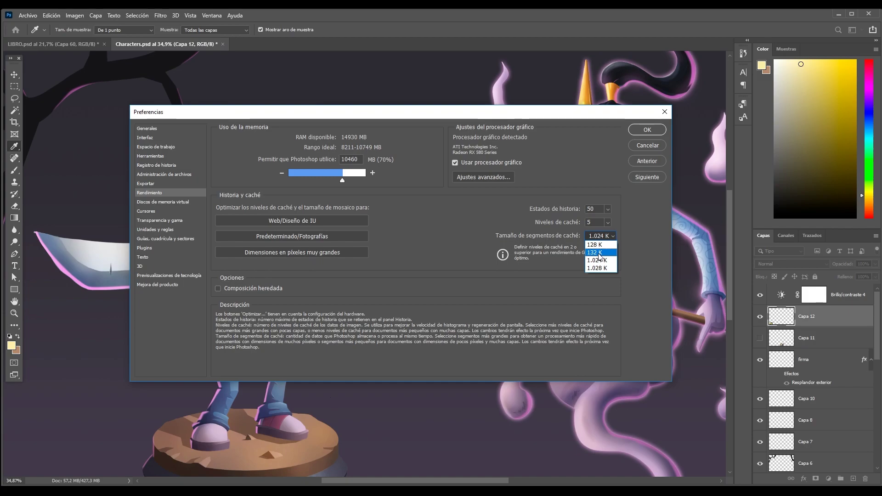
left_click(602, 260)
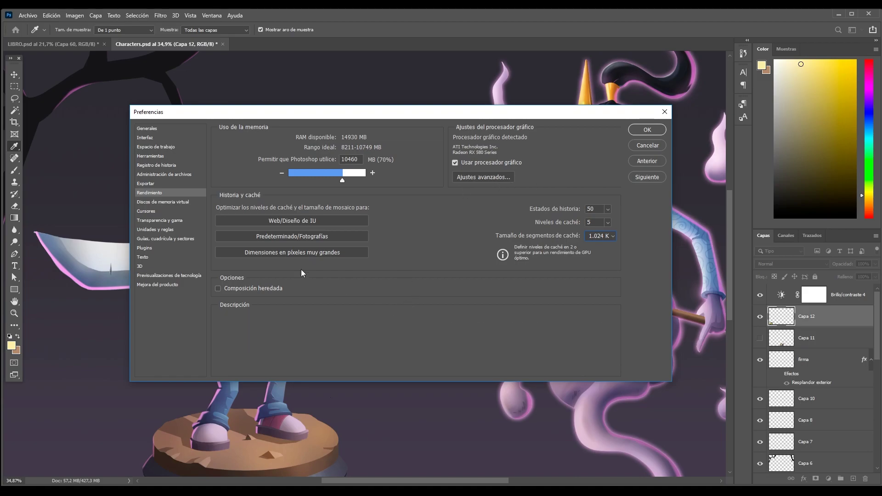
Show the Discos de memoria virtual page, with C: and D: drives enabled
left_click(155, 203)
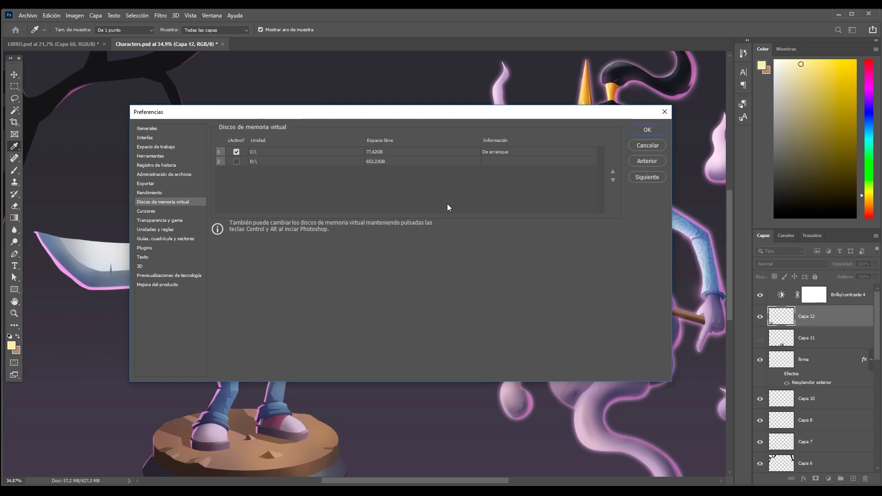
left_click(151, 193)
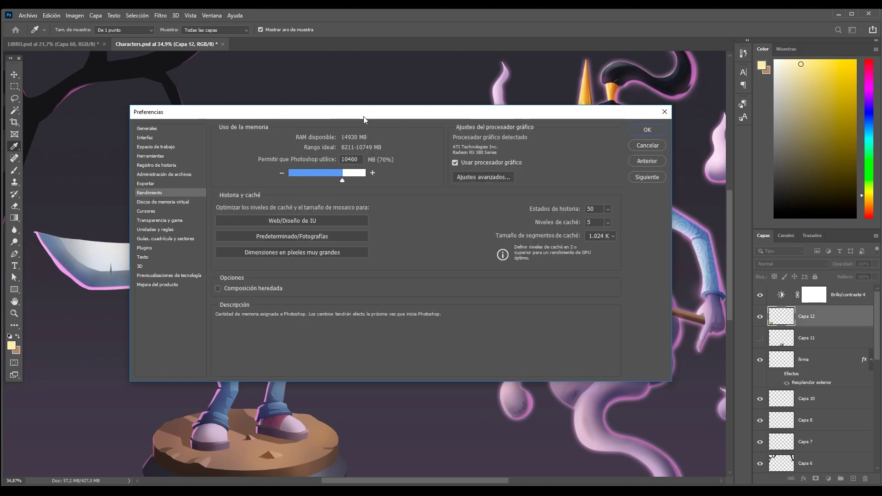
left_click(158, 203)
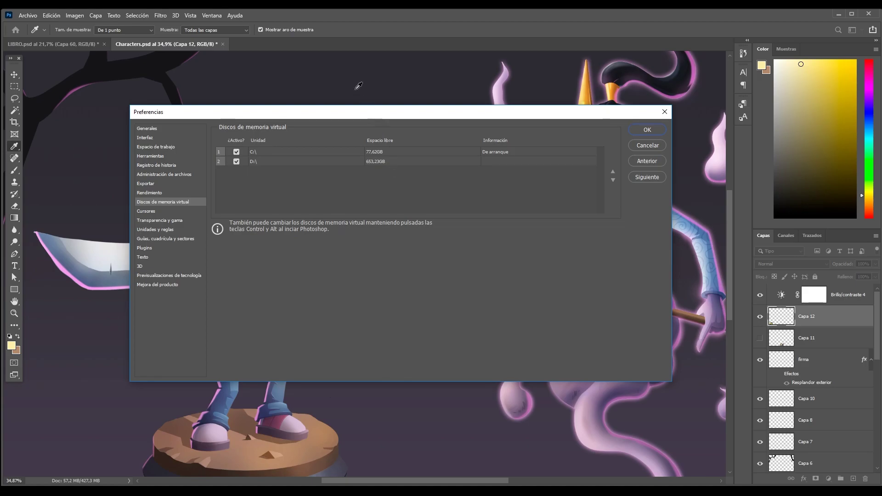
Move the Preferences window up and to the left
mouse_move(297, 117)
left_mouse_down()
mouse_move(272, 106)
mouse_move(273, 132)
left_mouse_up()
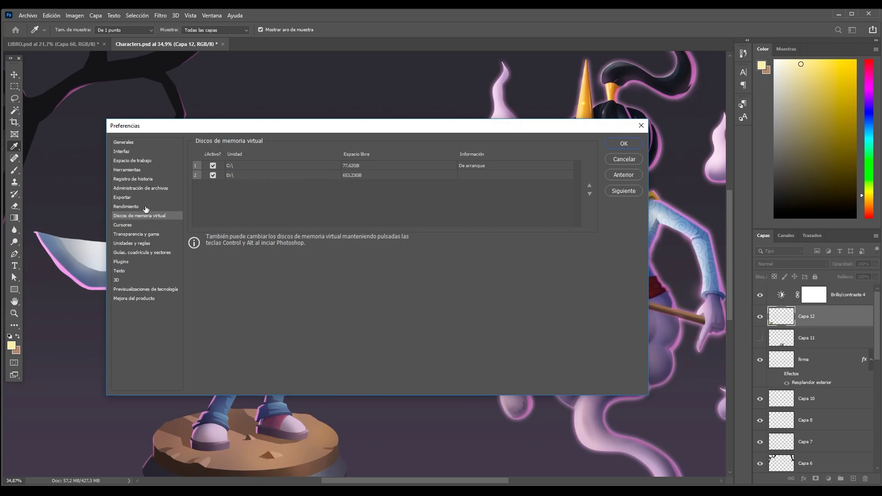
On the File Handling page, set recovery information autosave to every 15 minutes
left_click(136, 189)
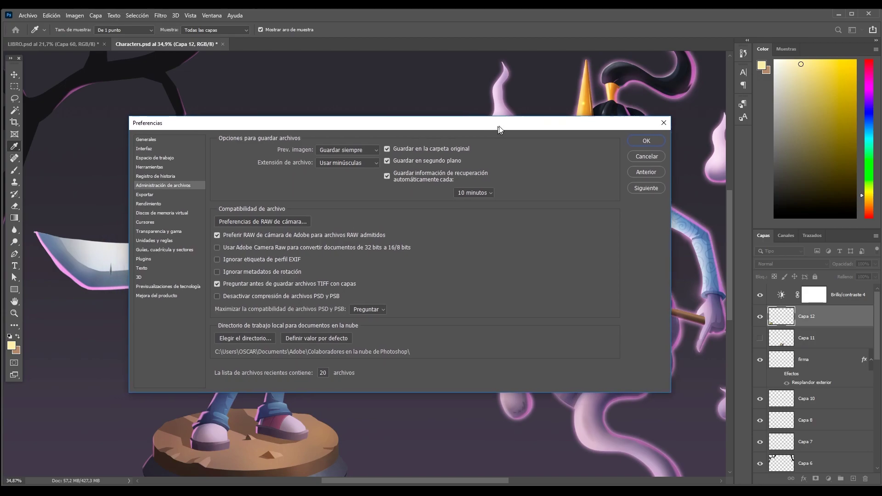
left_click_drag(478, 135, 464, 105)
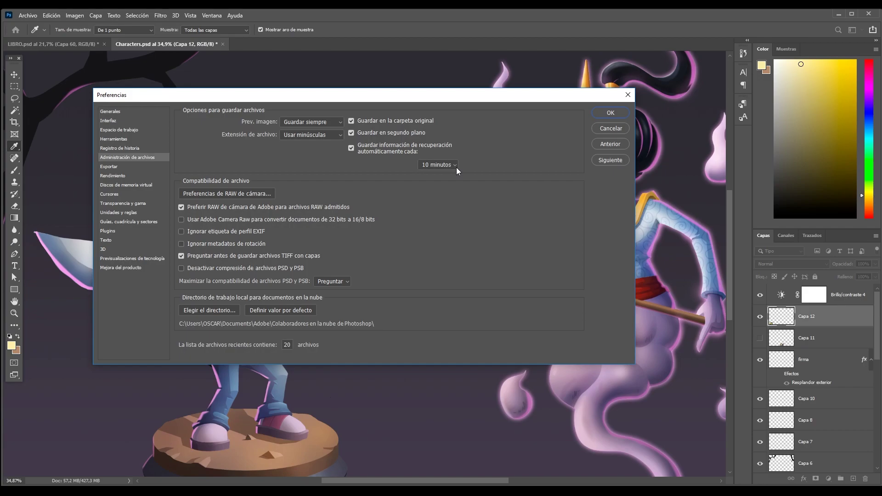
mouse_move(452, 165)
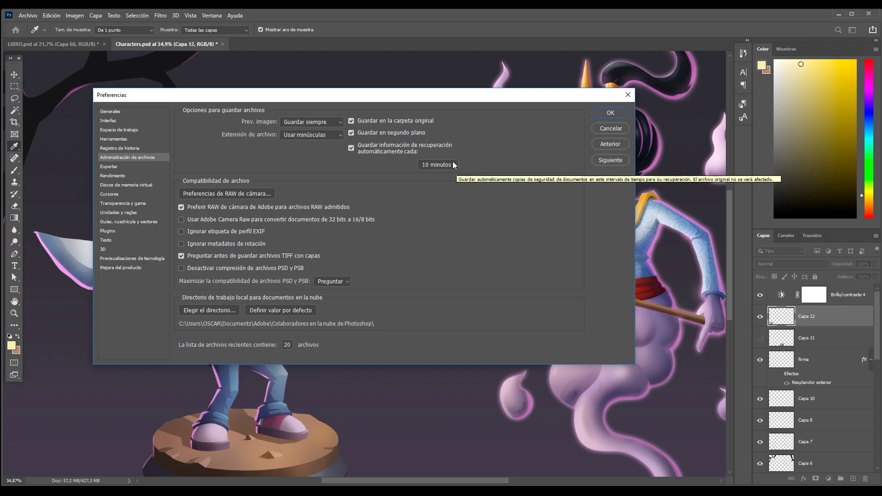
left_click(456, 167)
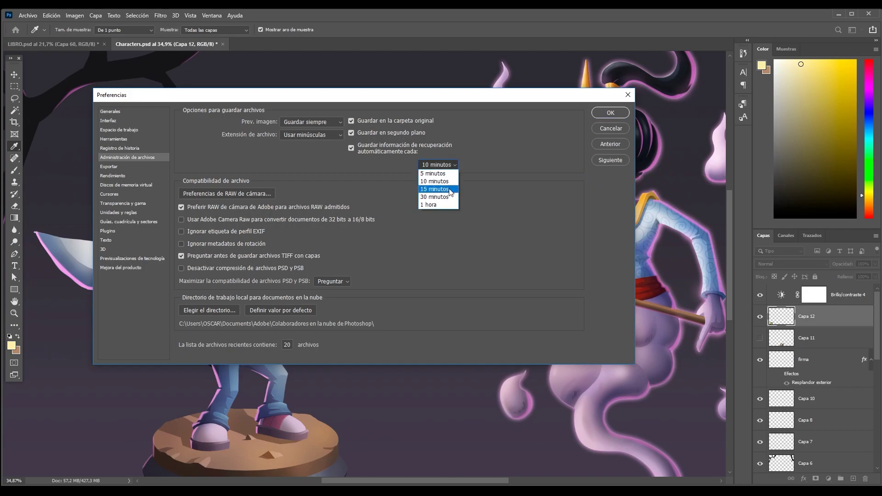
left_click(451, 189)
left_click(448, 168)
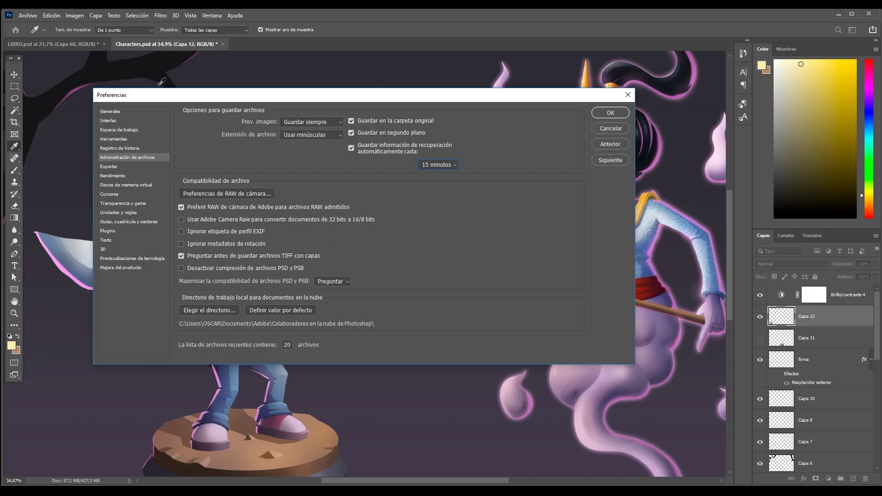
Confirm the preferences with OK and collapse Grupo 1 in the Layers panel
left_click(613, 115)
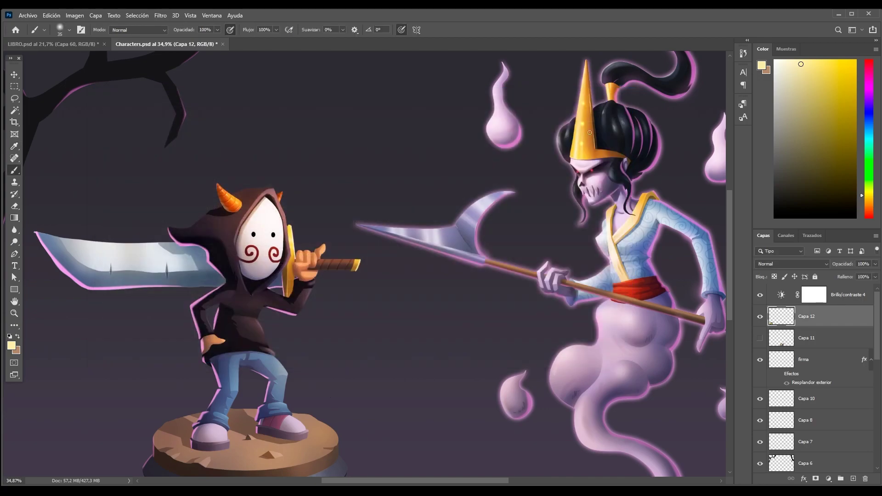
scroll(834, 319, "down", 2)
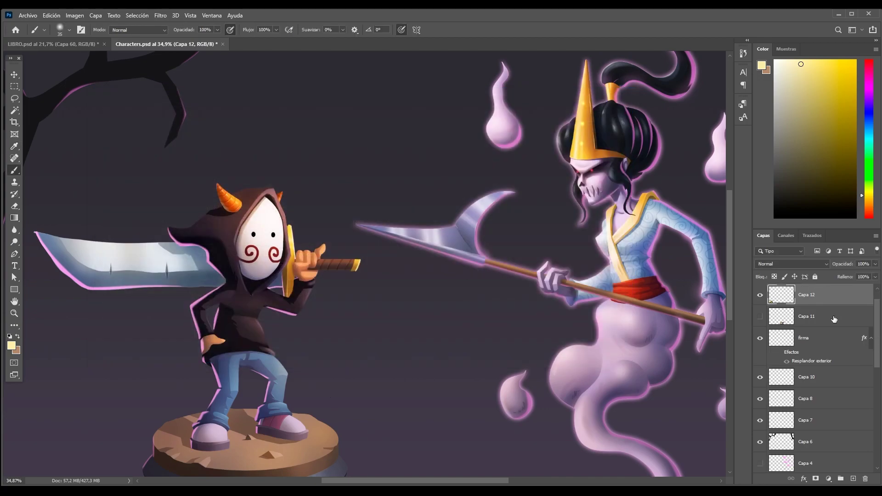
scroll(834, 318, "down", 2)
scroll(833, 319, "down", 1)
scroll(834, 319, "down", 1)
scroll(833, 319, "down", 1)
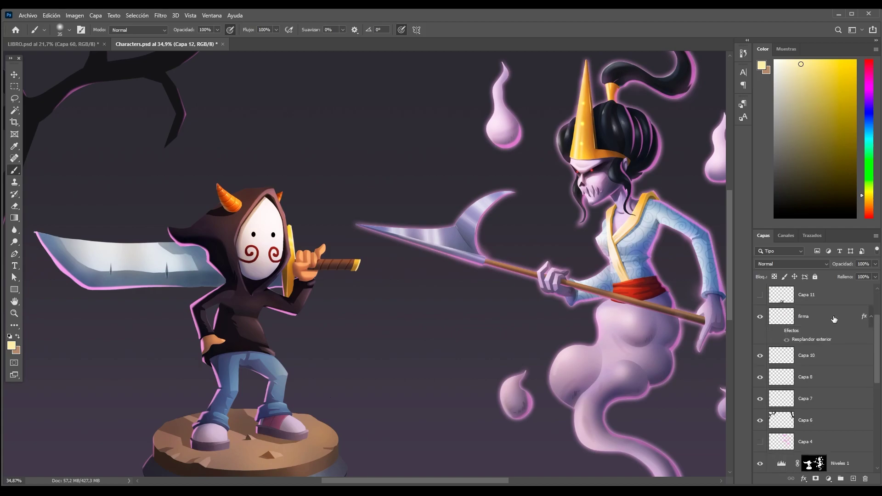
scroll(833, 319, "down", 2)
scroll(833, 319, "down", 2)
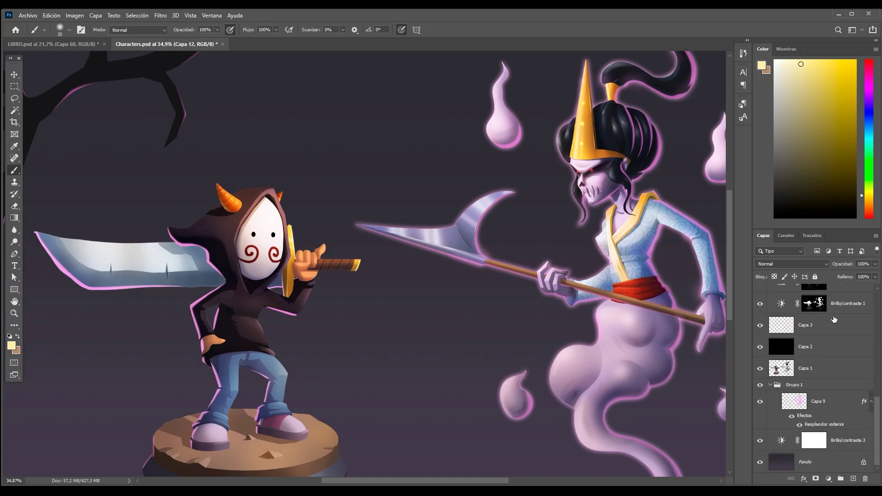
left_click(770, 385)
scroll(785, 381, "up", 5)
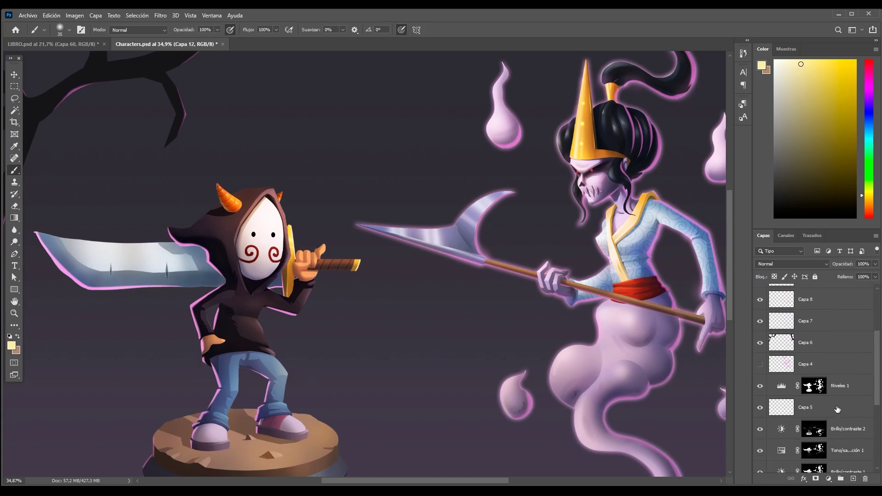
scroll(776, 370, "up", 5)
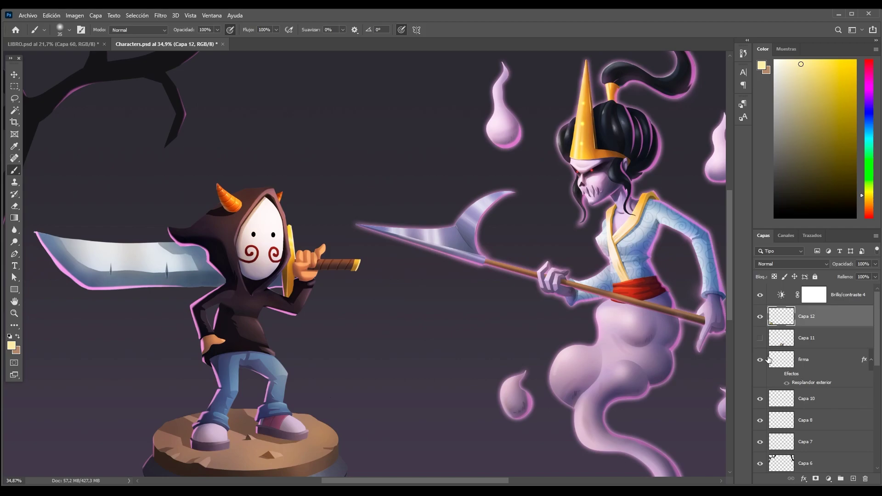
Fit the artwork on screen, then group Capa 12 through Brillo/contraste 3 as Grupo 2
key("z")
key("ctrl+0")
key("b")
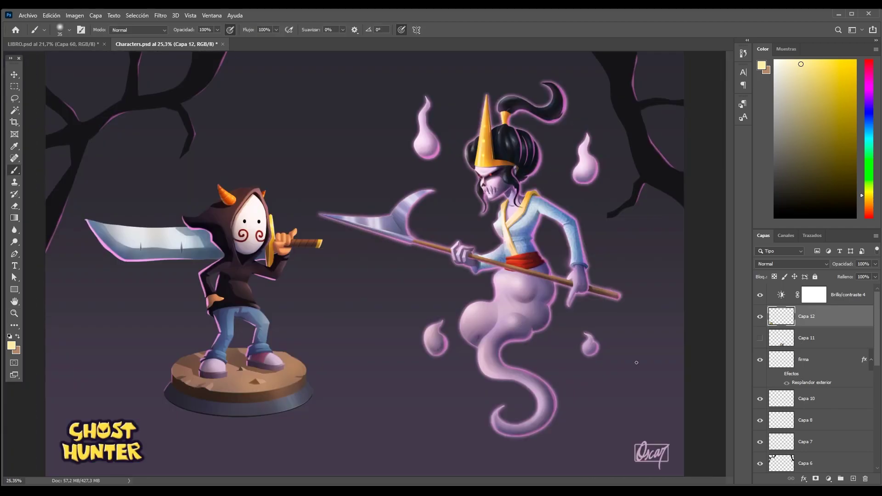
scroll(859, 391, "down", 5)
scroll(859, 391, "down", 5)
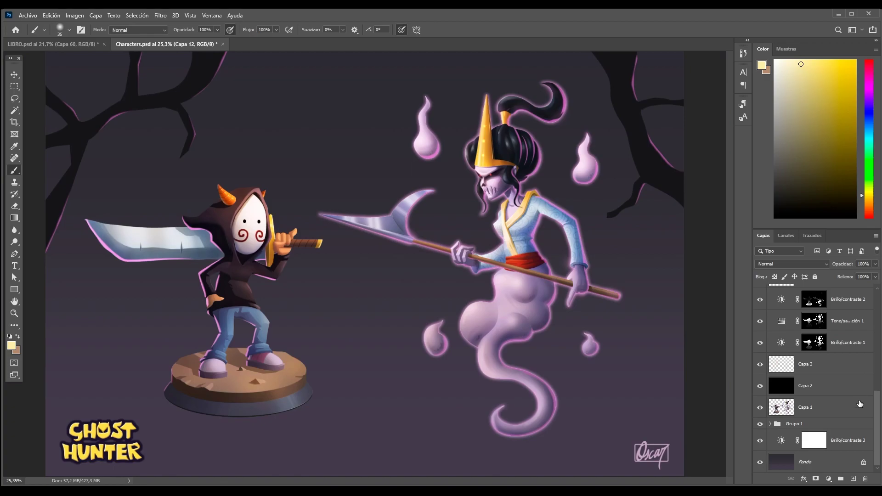
left_click(837, 446)
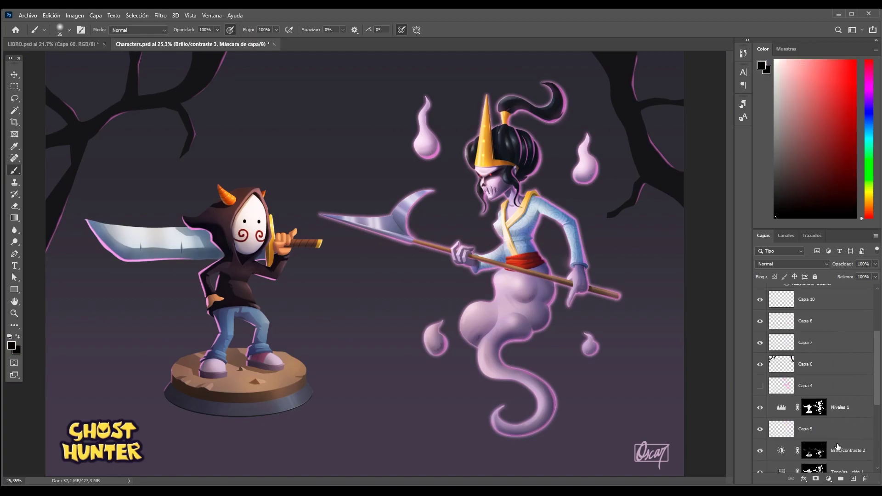
scroll(837, 446, "up", 3)
left_click(834, 320)
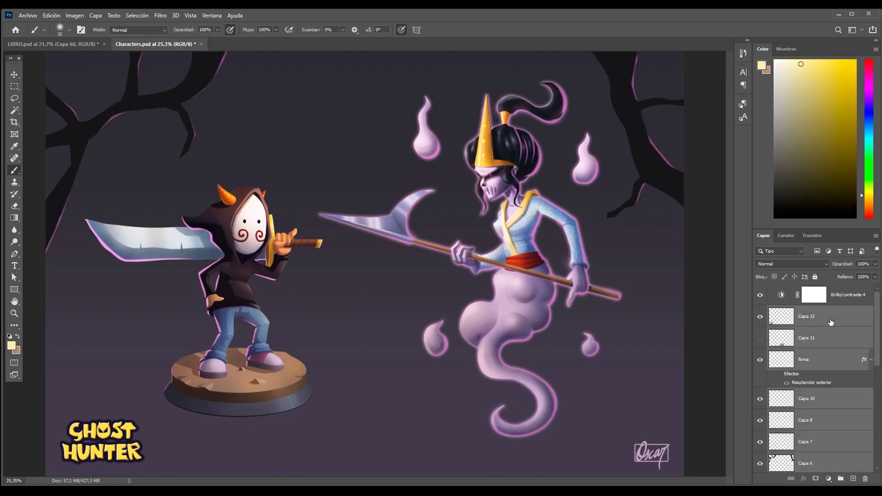
key("ctrl+g")
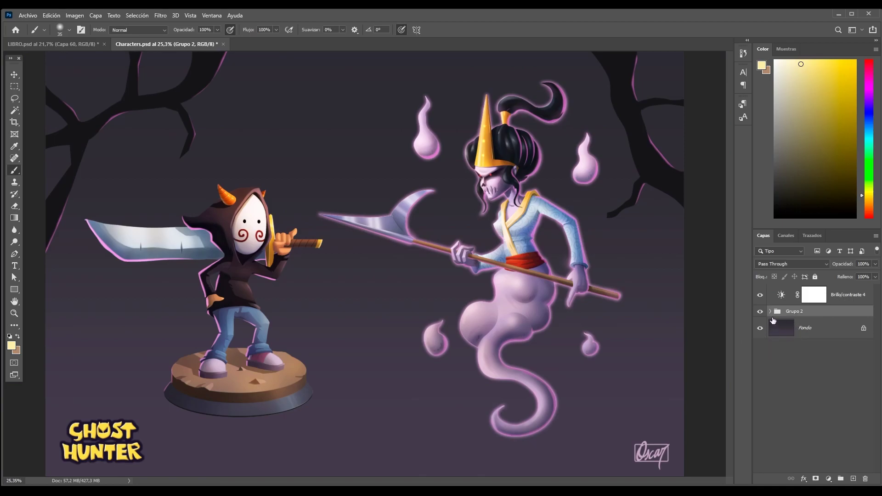
left_click(772, 312)
scroll(829, 327, "down", 3)
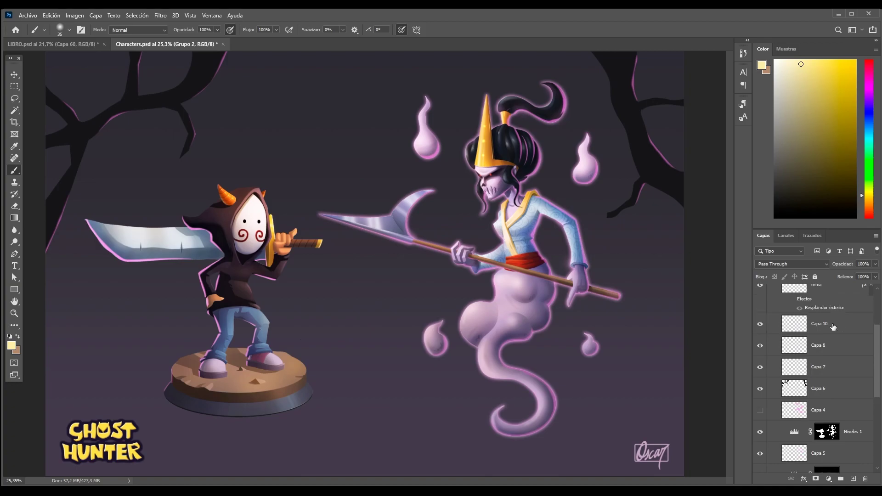
scroll(831, 334, "down", 2)
scroll(850, 369, "down", 3)
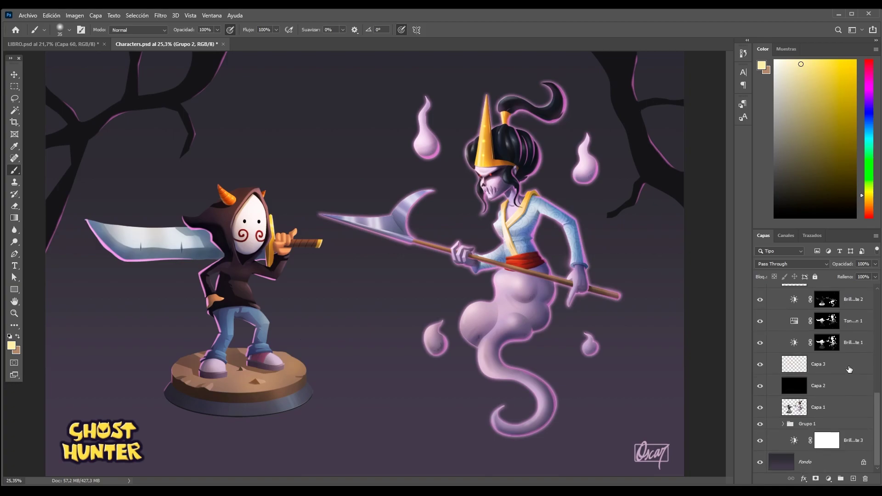
scroll(849, 370, "up", 3)
scroll(827, 390, "up", 5)
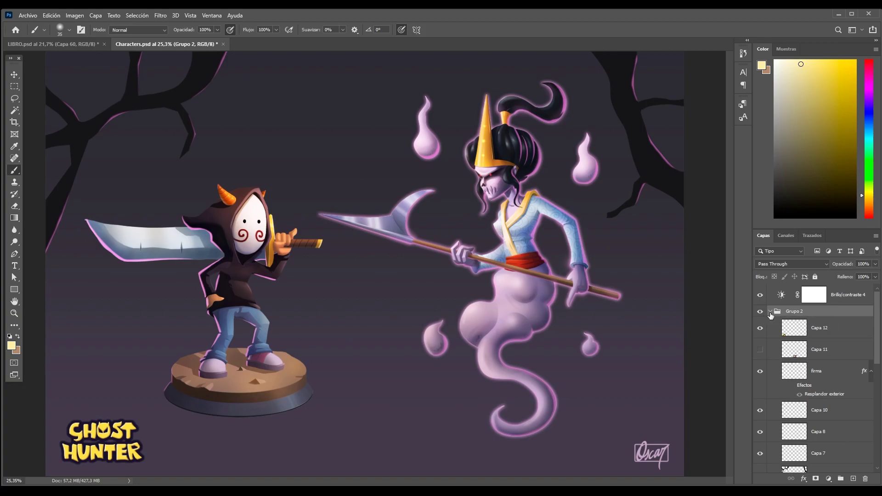
left_click(770, 312)
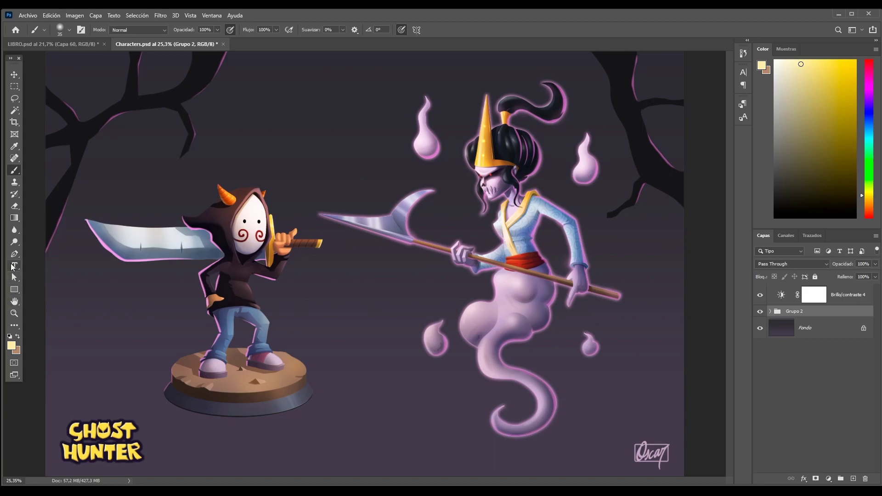
Pick the Blur tool and glance at the Filter menu without choosing a filter
left_click(15, 229)
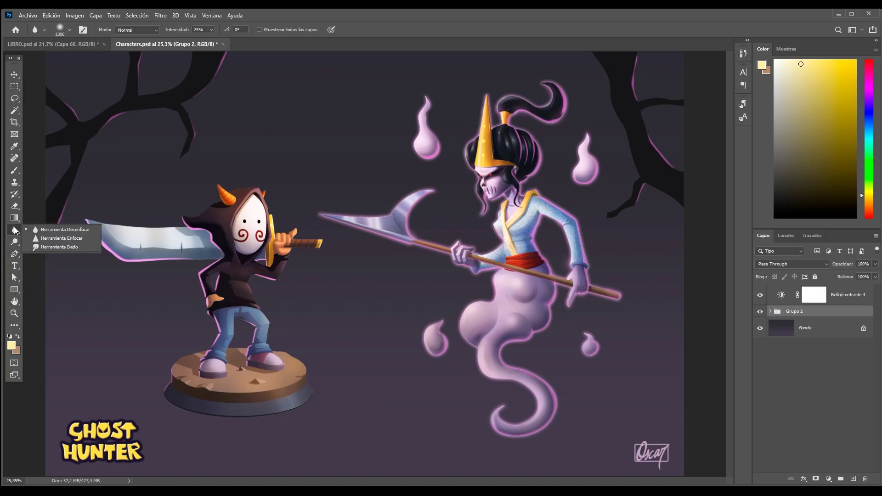
left_click(161, 16)
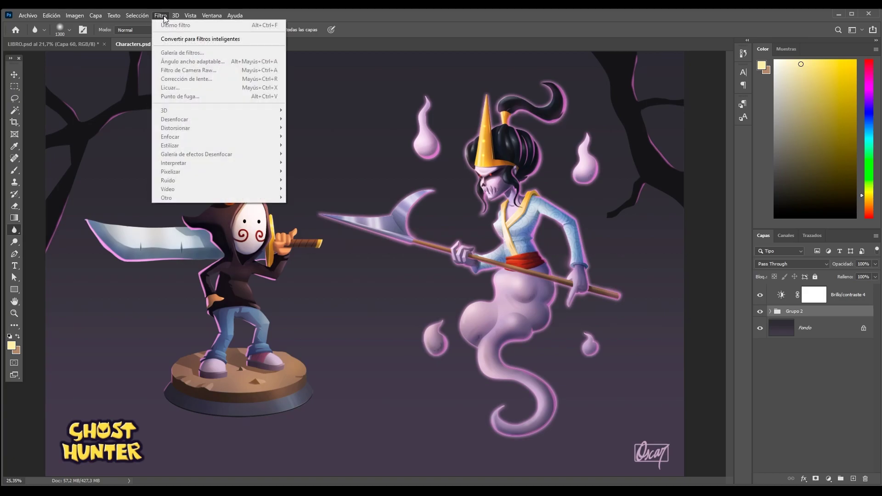
left_click(507, 87)
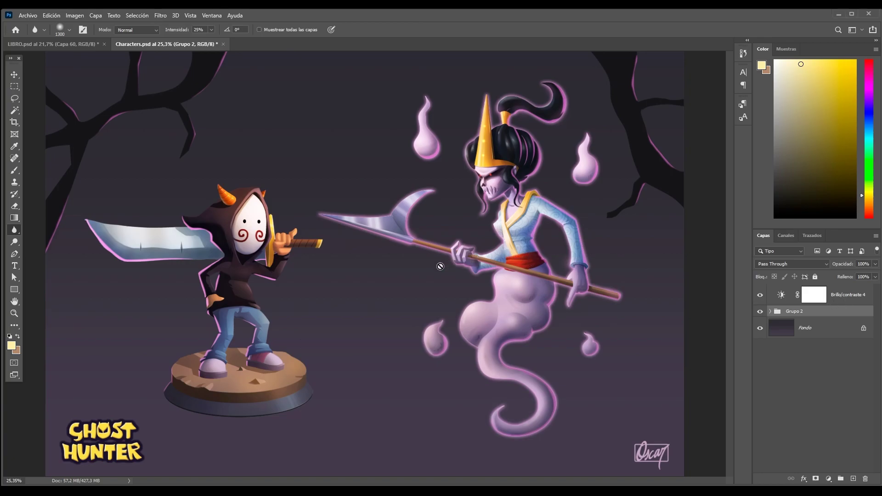
Target the Brillo/contraste 4 mask with default black/white colours, zoom out, and reselect Blur
left_click(846, 298)
key("d")
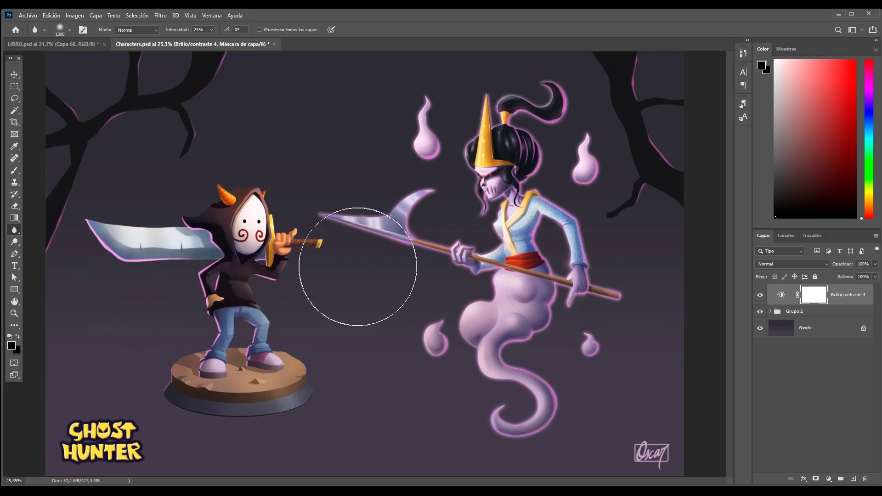
key("z")
scroll(357, 262, "down", 1)
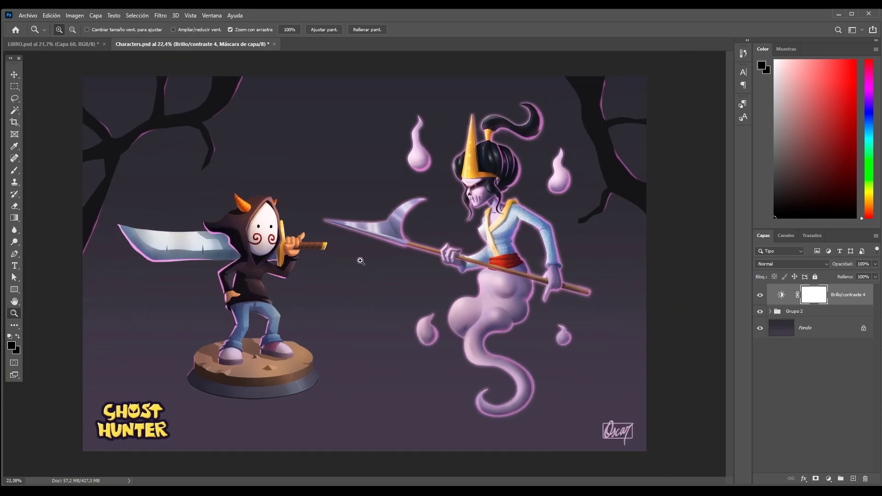
key("r")
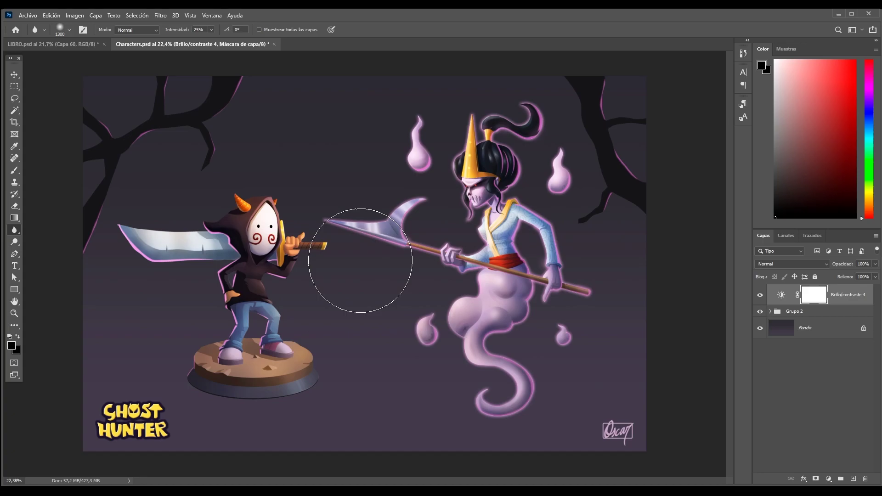